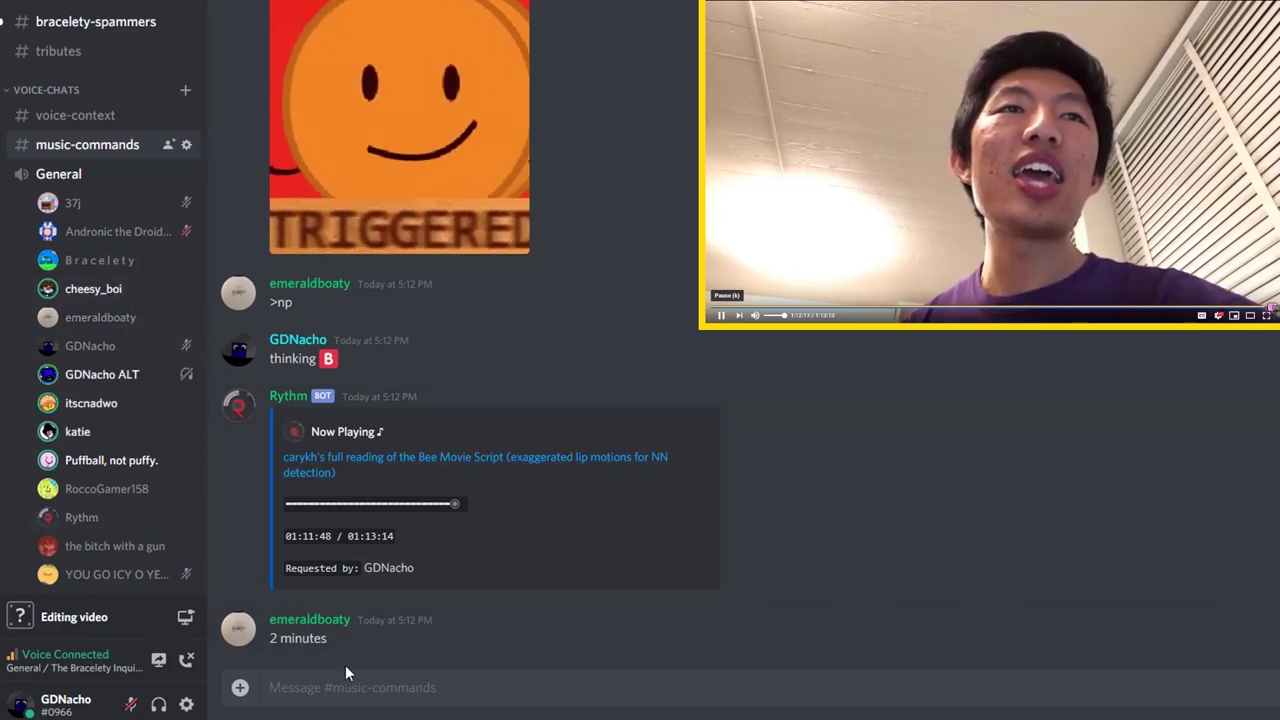
pyautogui.write('>np')
# - Send >np so Rythm reports the Bee Movie reading at 01:12:20
pyautogui.press('BackSpace')
pyautogui.press('BackSpace')
pyautogui.press('BackSpace')
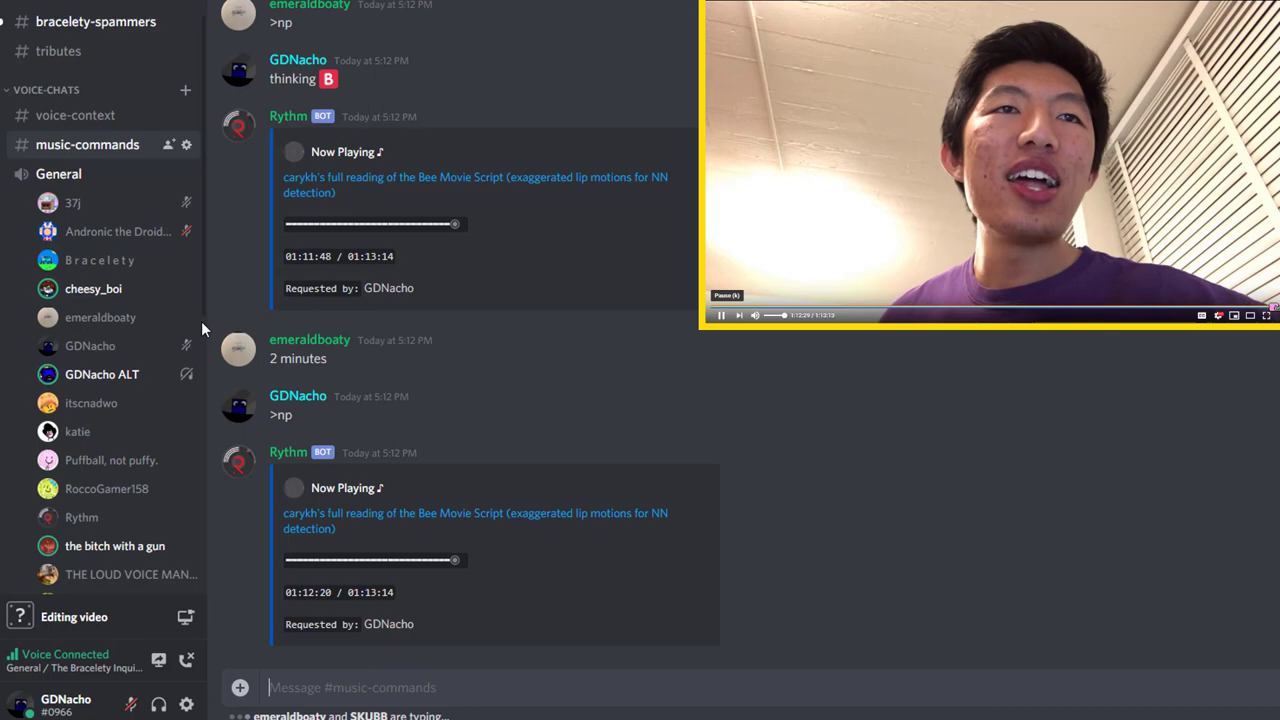
pyautogui.scroll(-1, 201, 329)
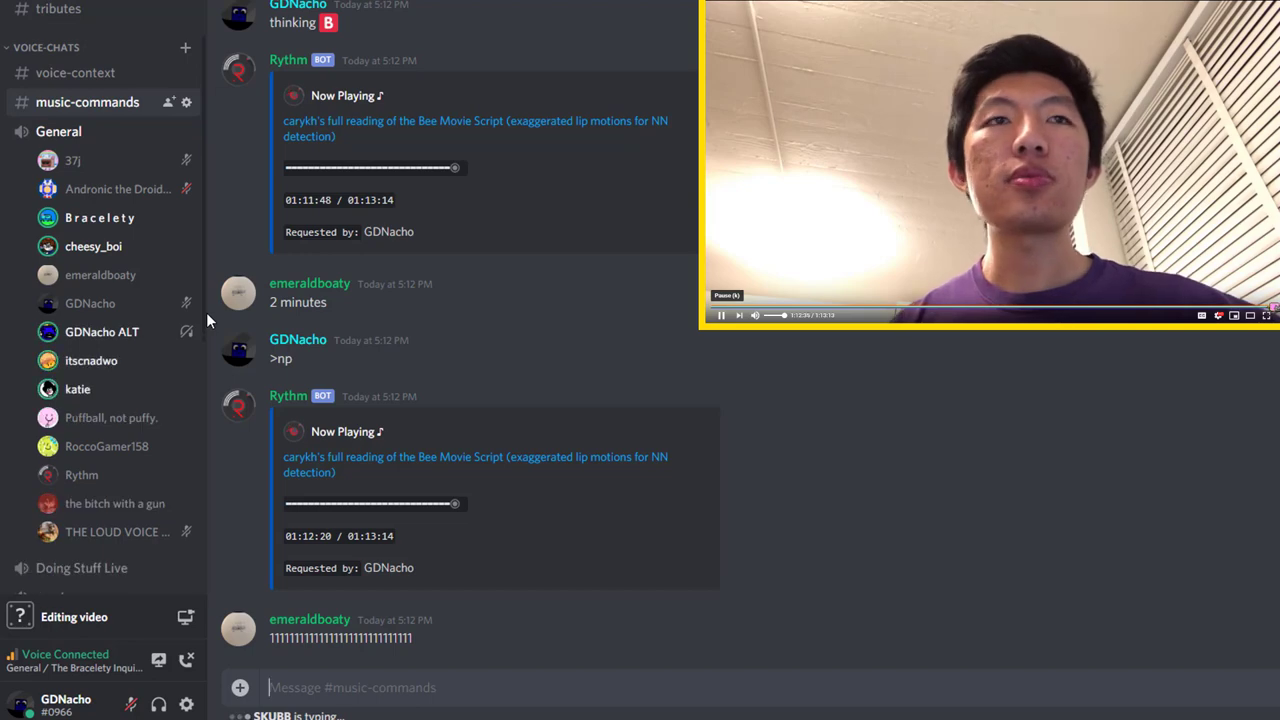
pyautogui.scroll(1, 206, 312)
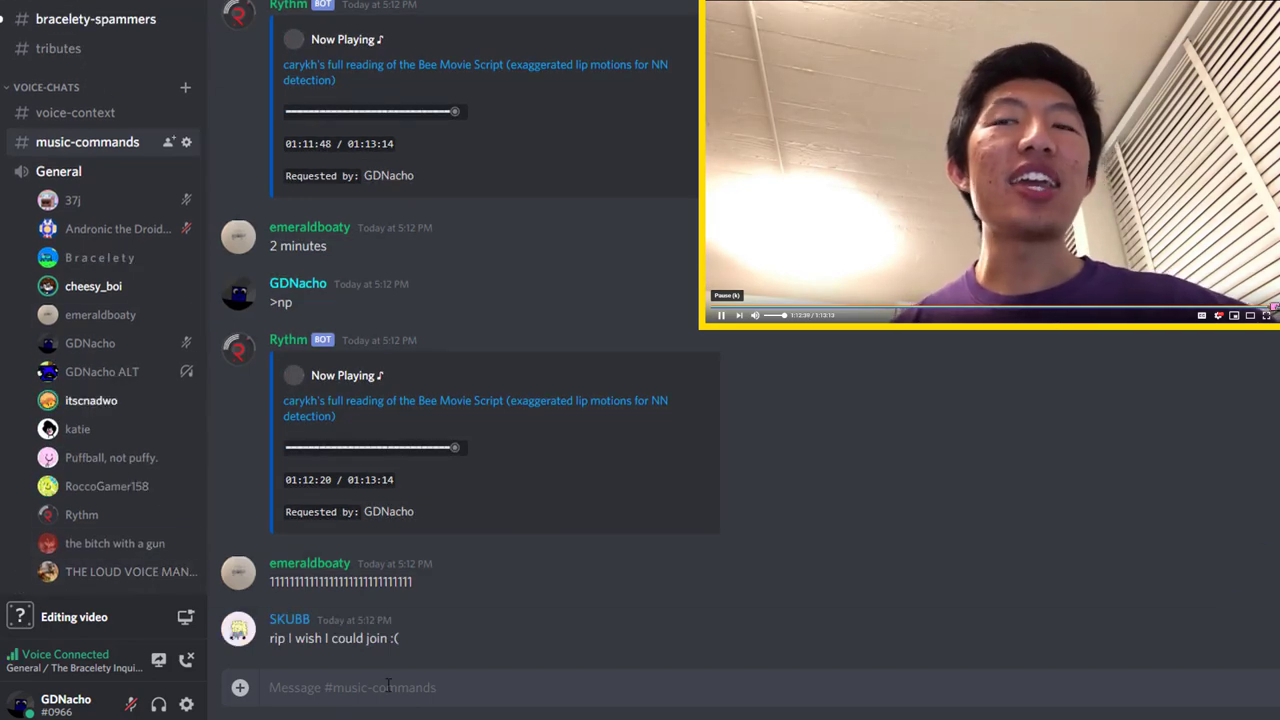
# - View SKUBB's profile, check New High Command Agents permissions on General, then return to chat
pyautogui.click(289, 620)
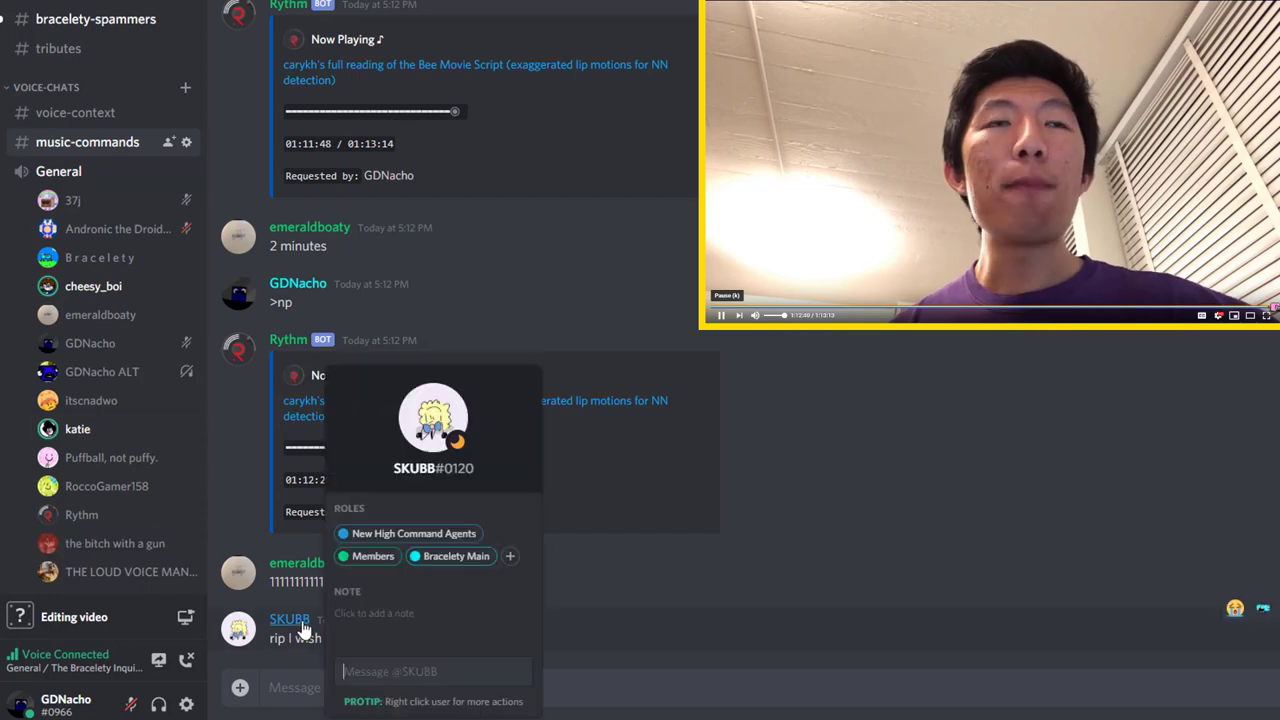
pyautogui.click(671, 573)
pyautogui.click(189, 175)
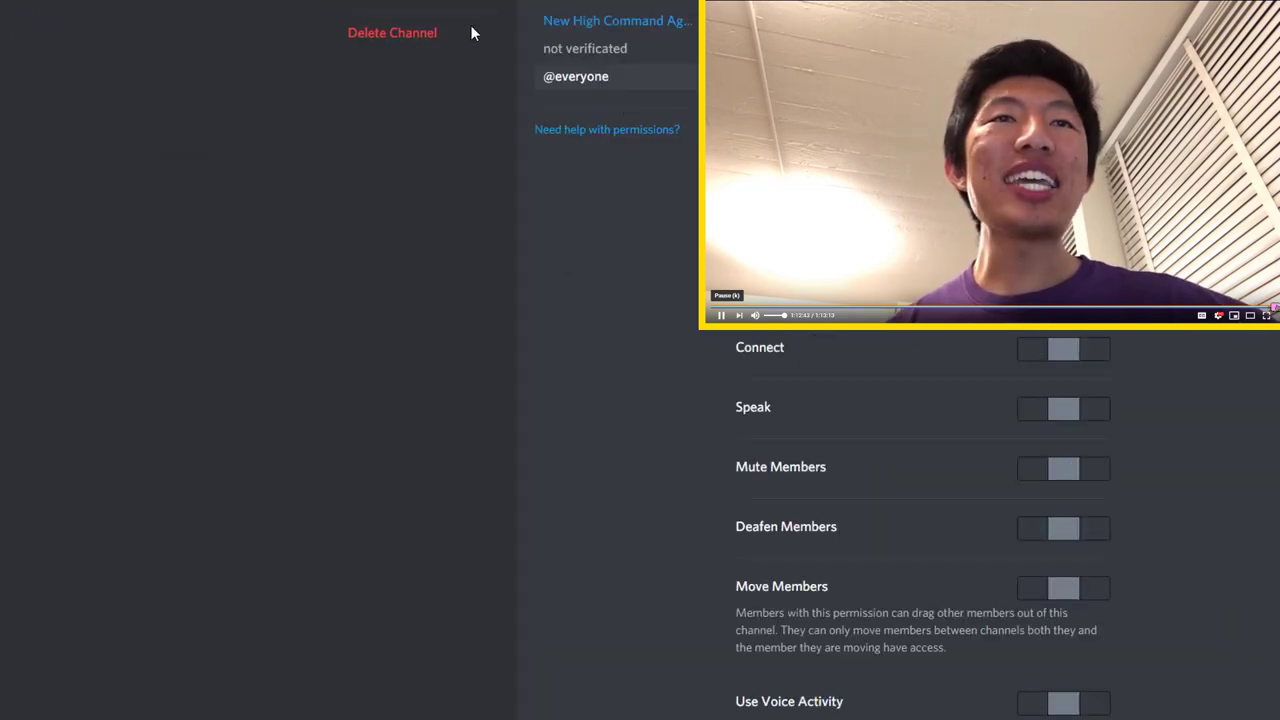
pyautogui.click(592, 32)
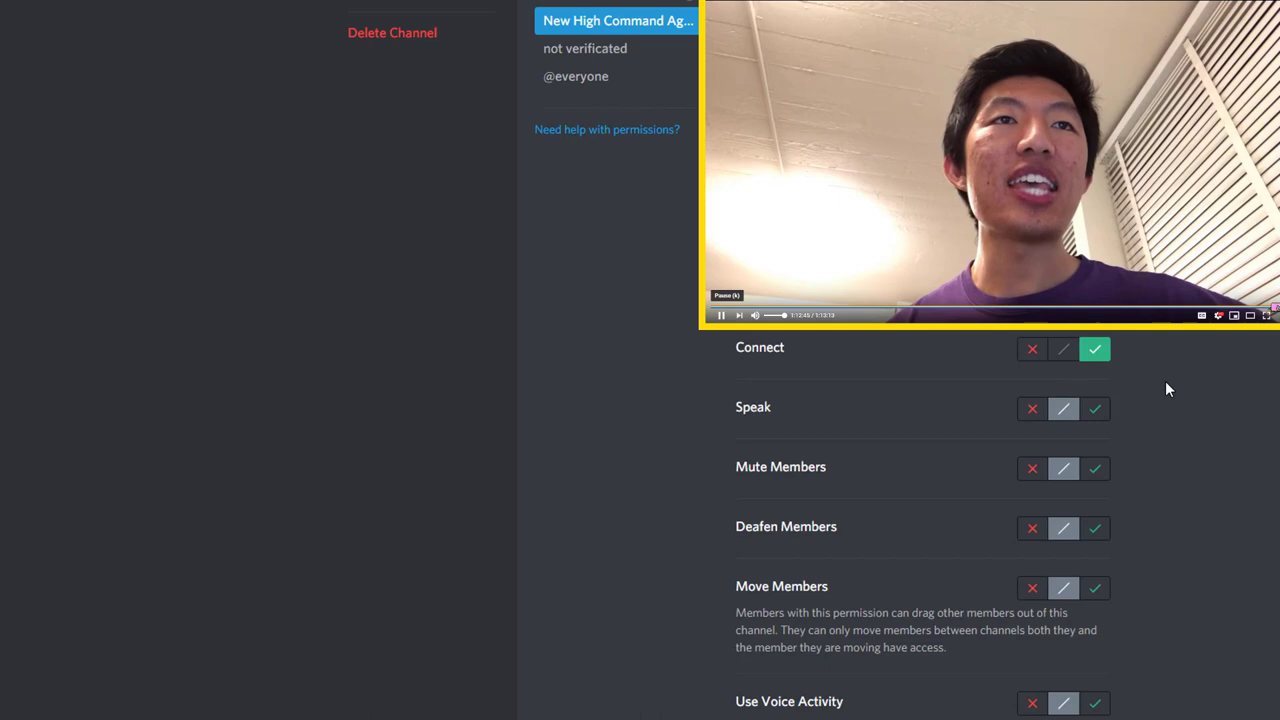
pyautogui.scroll(-5, 1110, 357)
pyautogui.press('Escape')
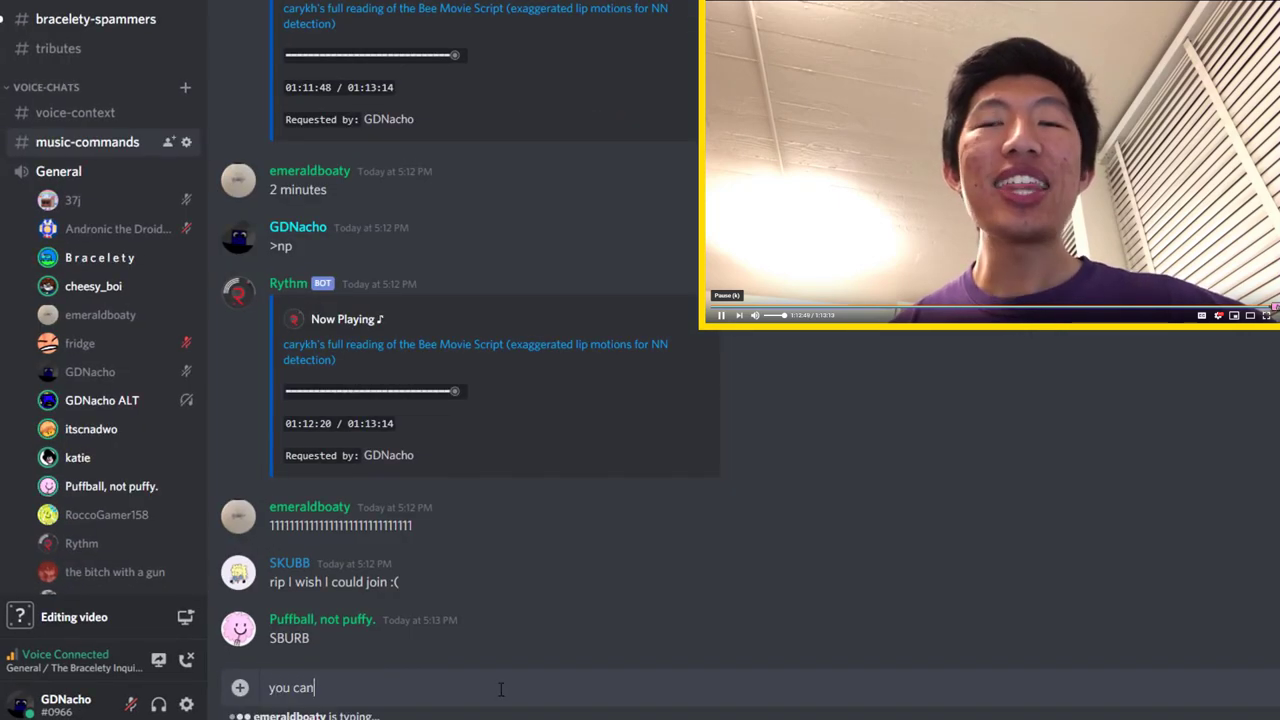
pyautogui.write('skubb')
# - Send the join reply and re-send >np, showing the Bee Movie reading at 01:12:56
pyautogui.press('Return')
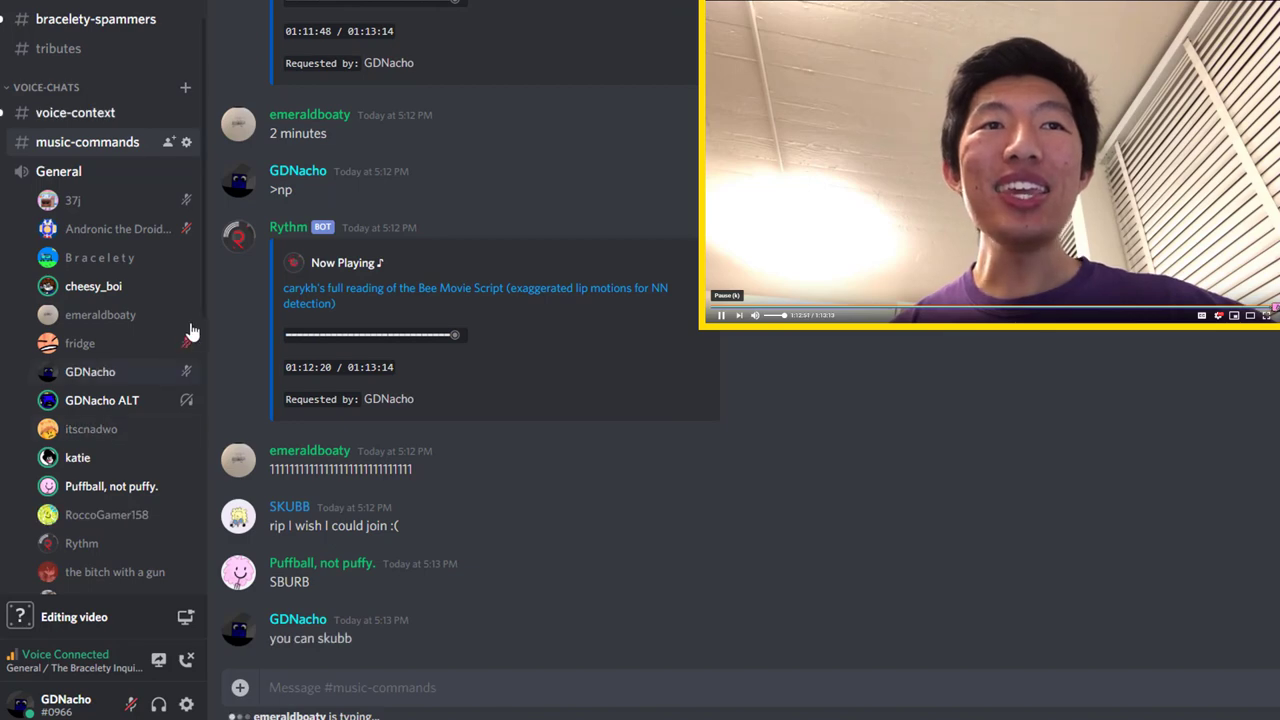
pyautogui.scroll(-1, 208, 315)
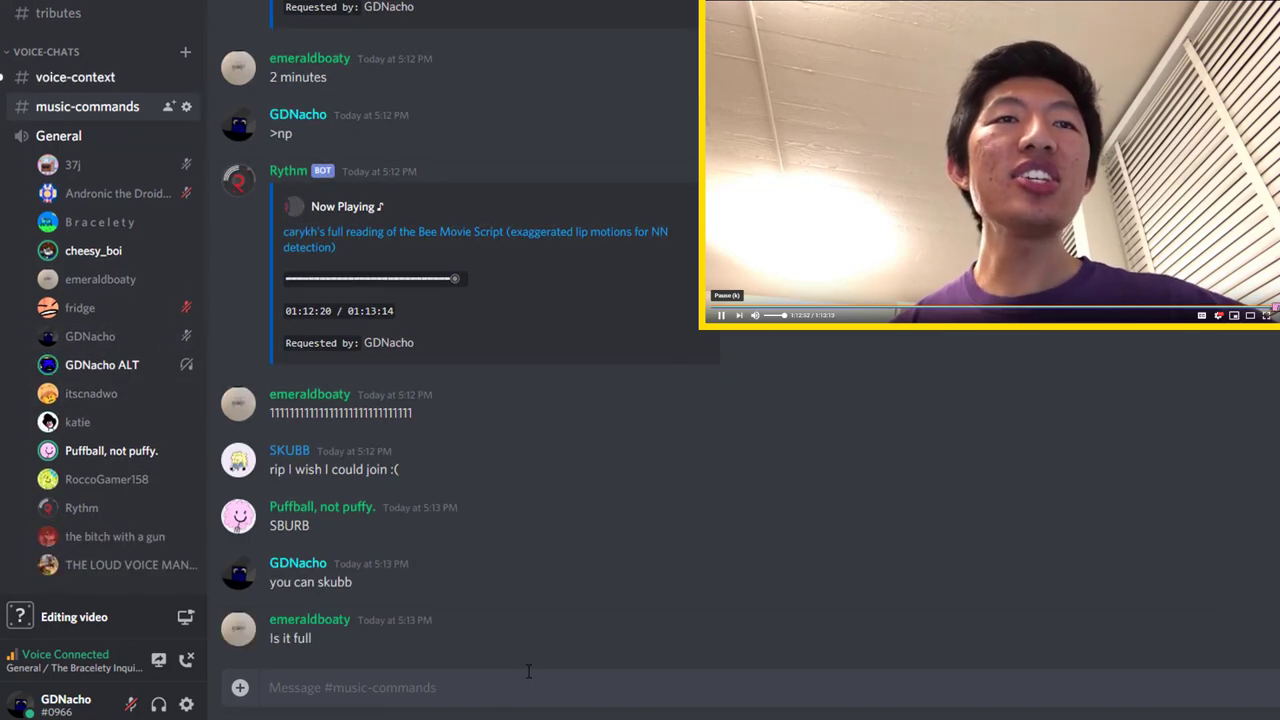
pyautogui.write('>np')
pyautogui.press('Return')
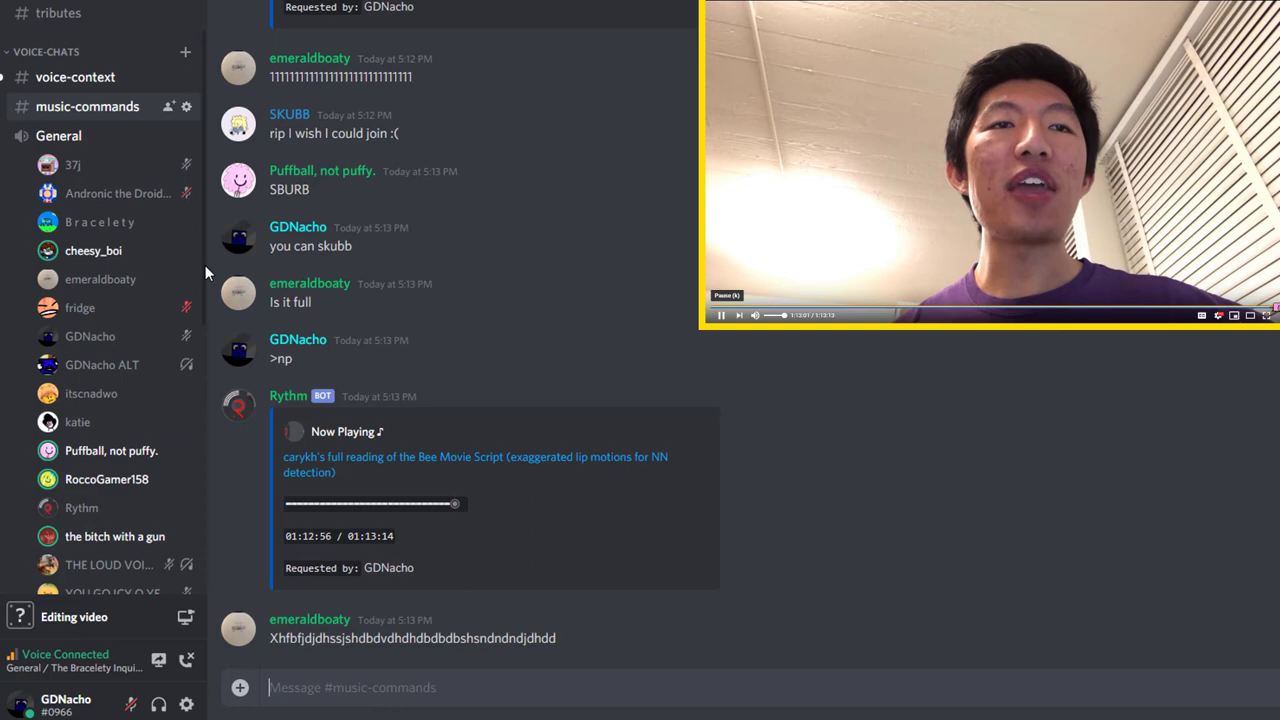
pyautogui.scroll(-1, 205, 265)
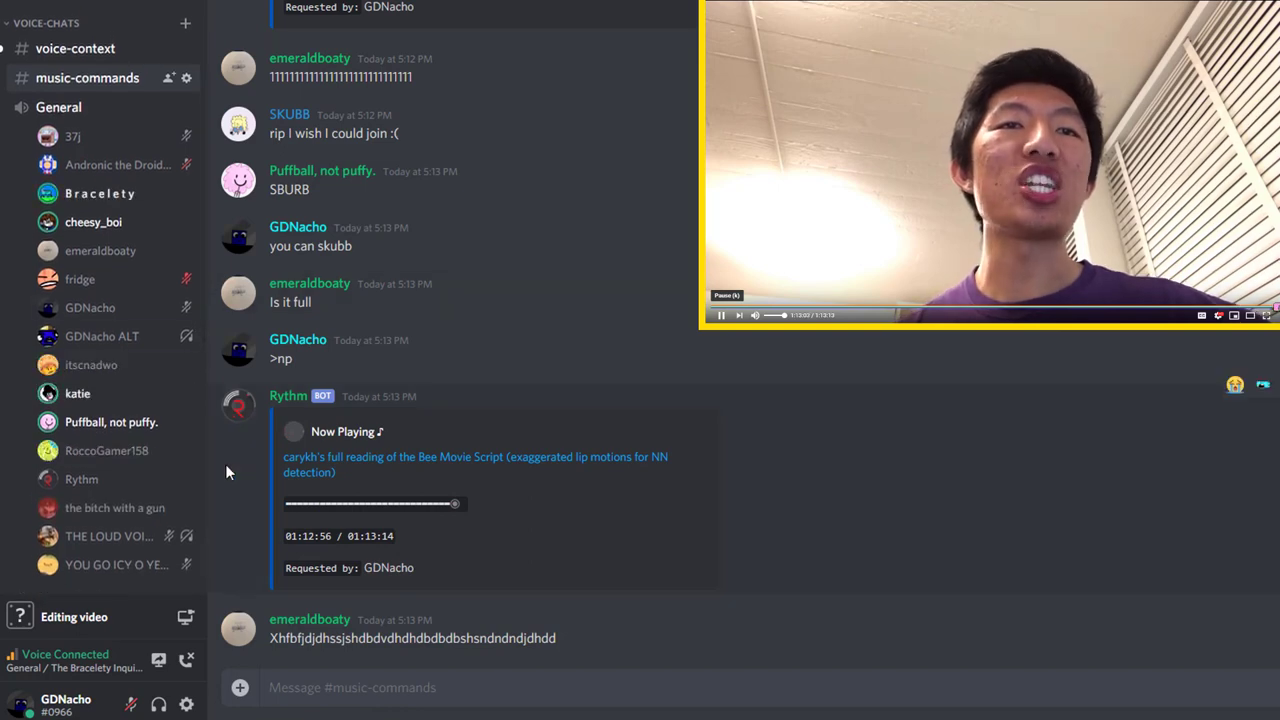
pyautogui.write('>q')
# - List the three-song queue, then >remove 1 twice to drop 'i hate u, i love u' and 'BIG CHUNGUS'
pyautogui.press('Return')
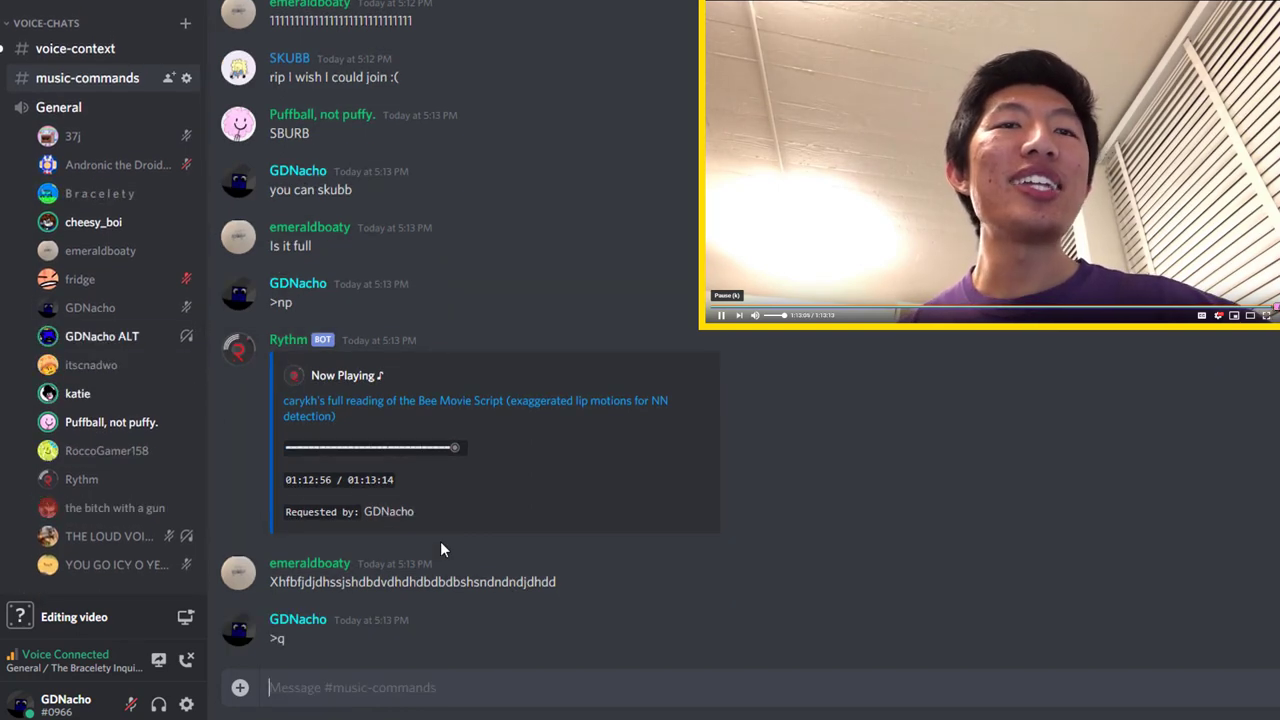
pyautogui.write('>')
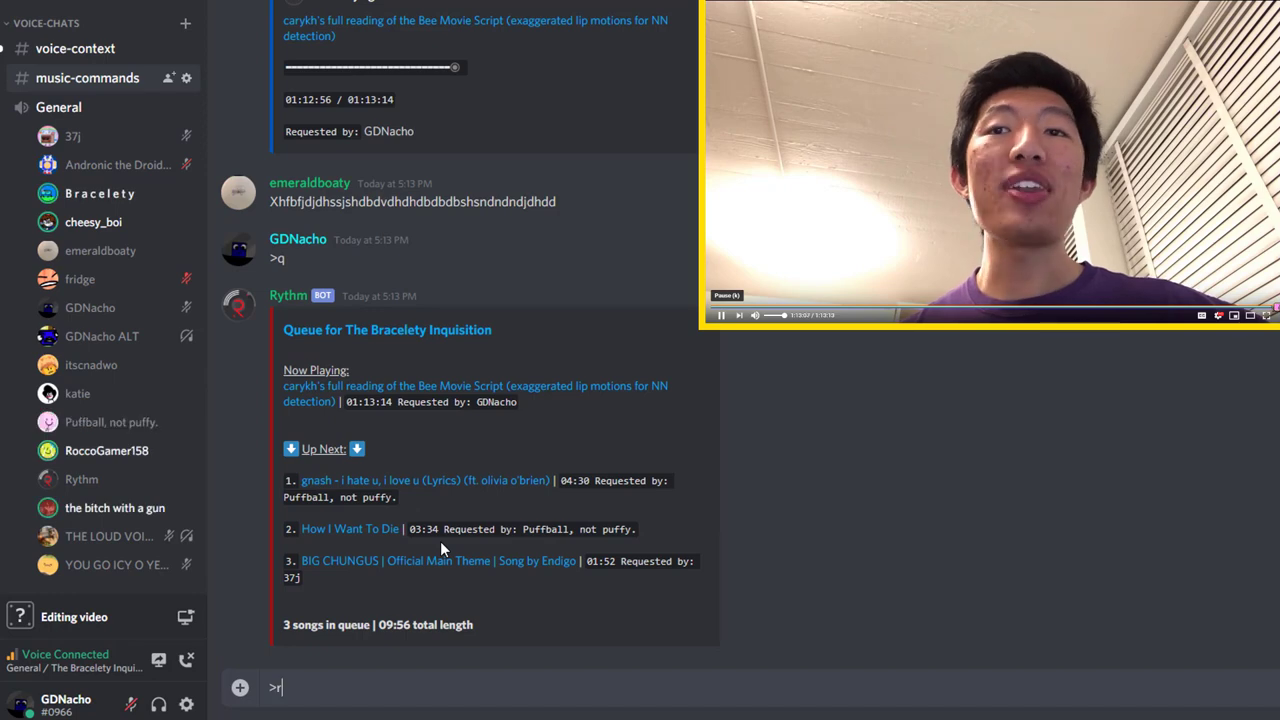
pyautogui.write('remove 1')
pyautogui.press('Return')
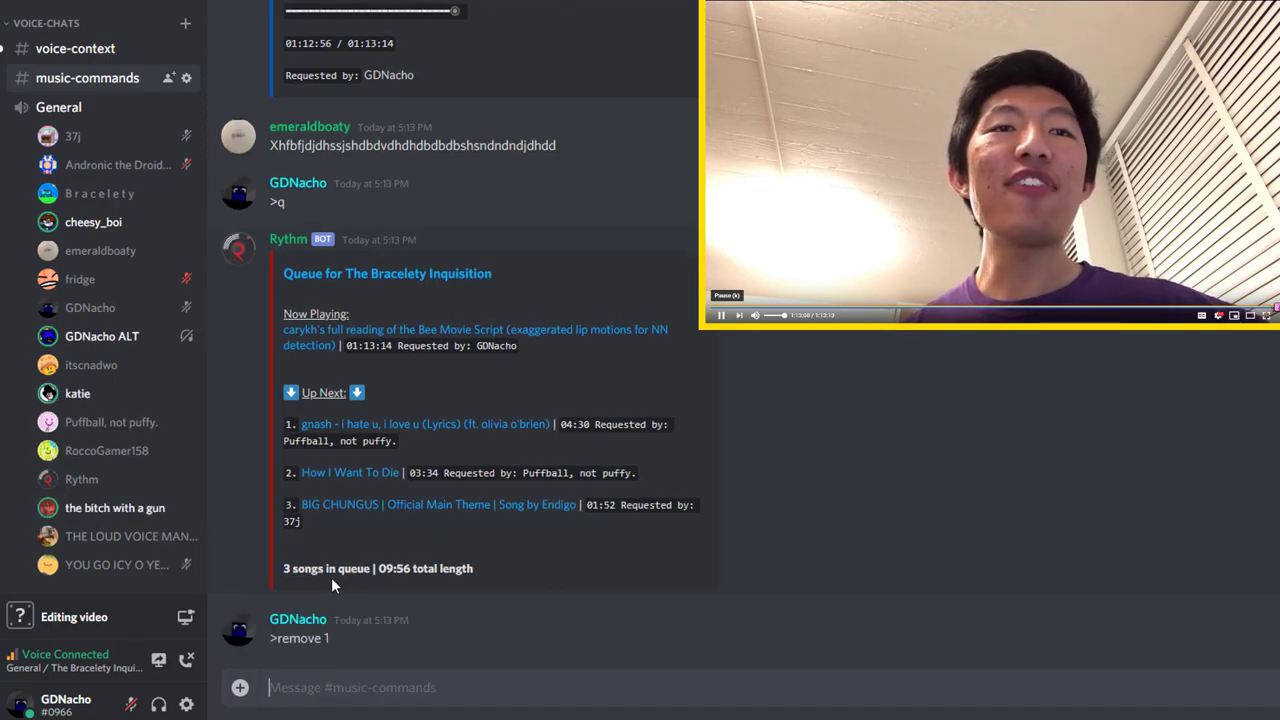
pyautogui.moveTo(334, 582); pyautogui.dragTo(266, 590)
pyautogui.write('>remove 1')
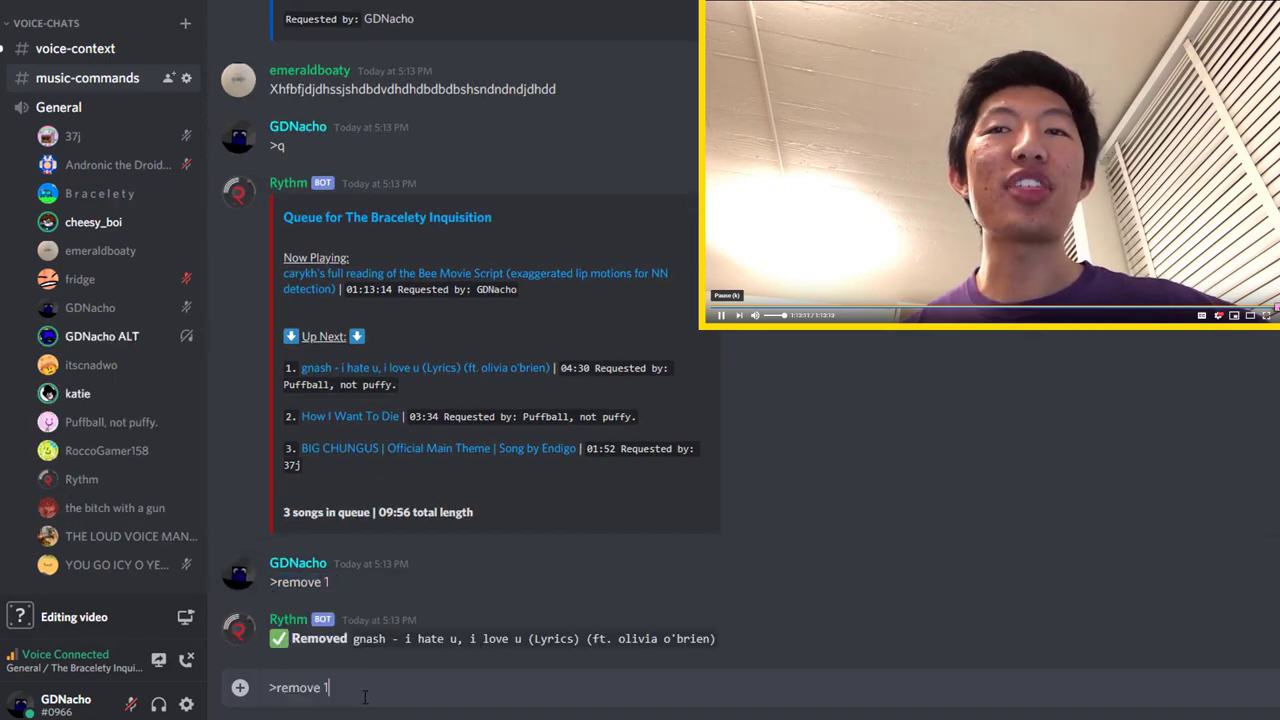
pyautogui.press('Return')
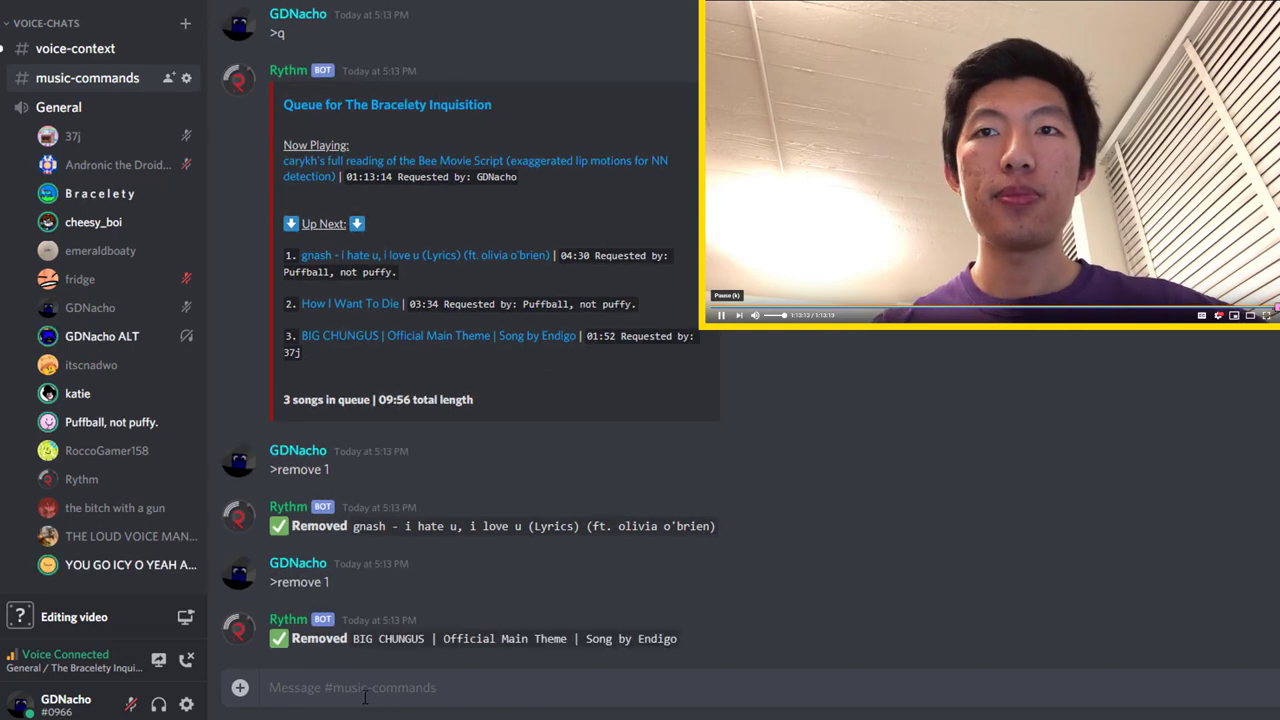
pyautogui.write('>rp')
# - Check >np, skip with >s, and queue 'big chungus theme' with >p
pyautogui.press('Return')
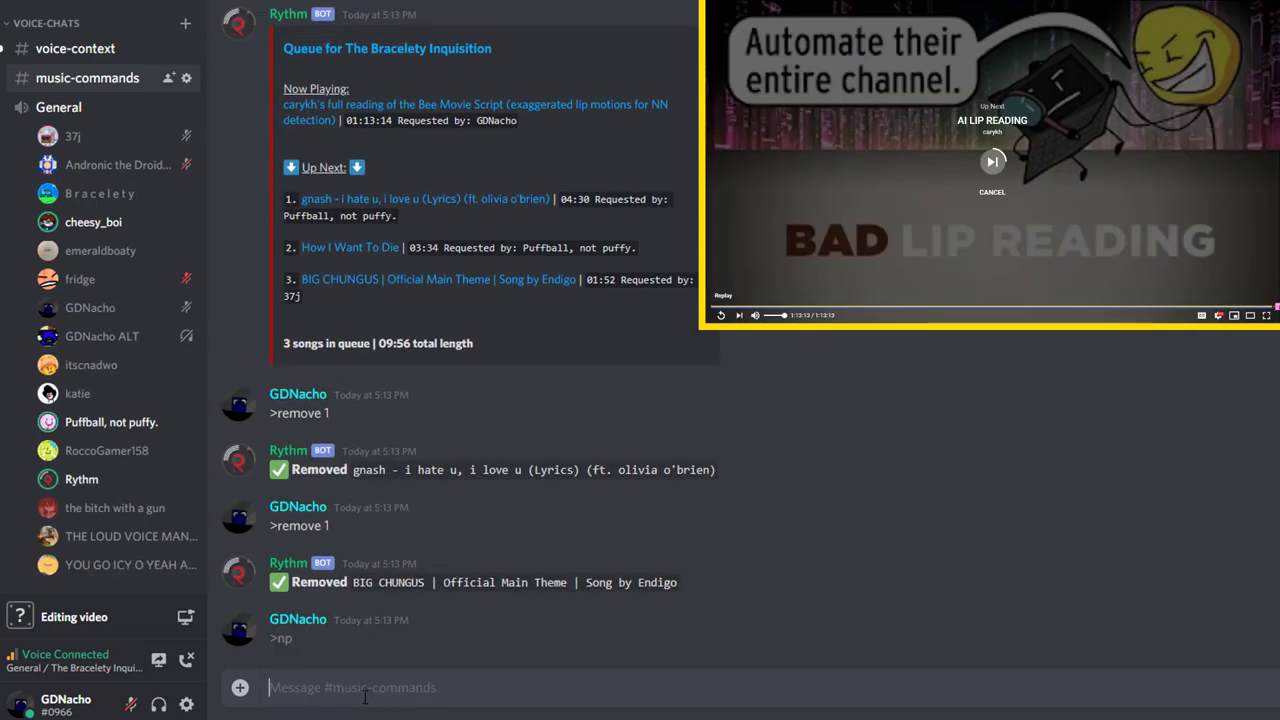
pyautogui.write('>s')
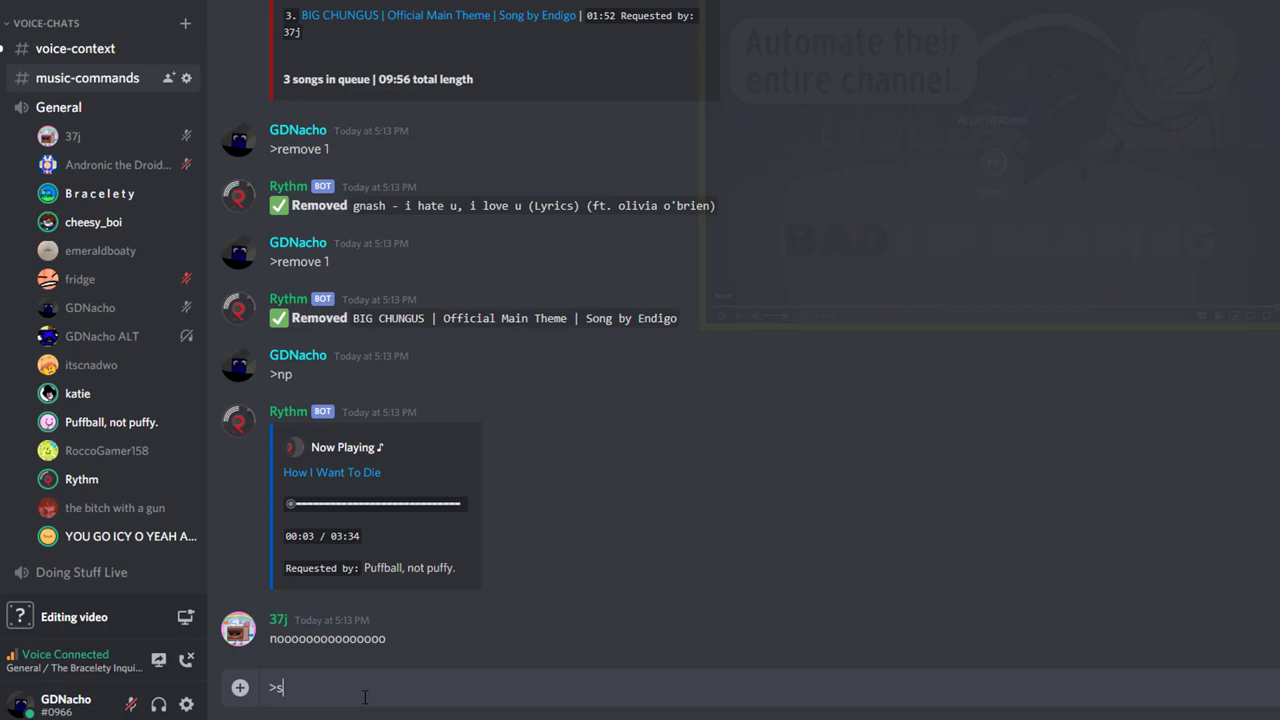
pyautogui.press('Return')
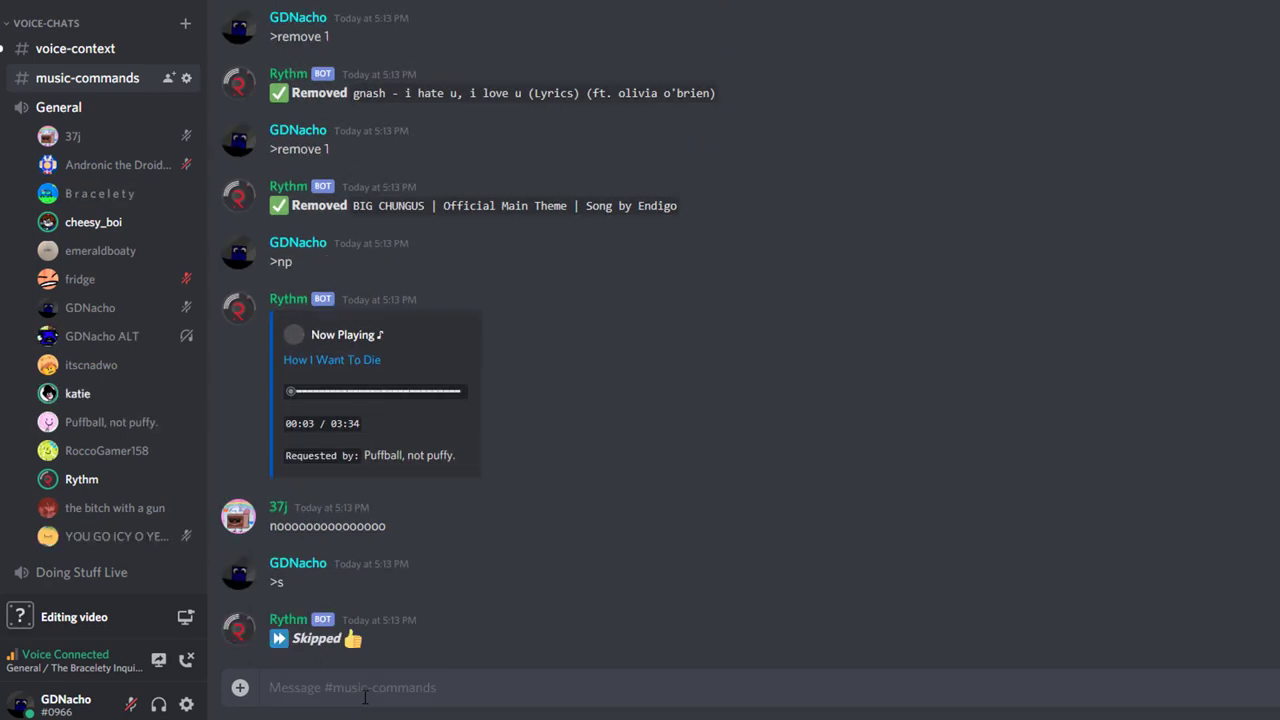
pyautogui.scroll(-1, 80, 527)
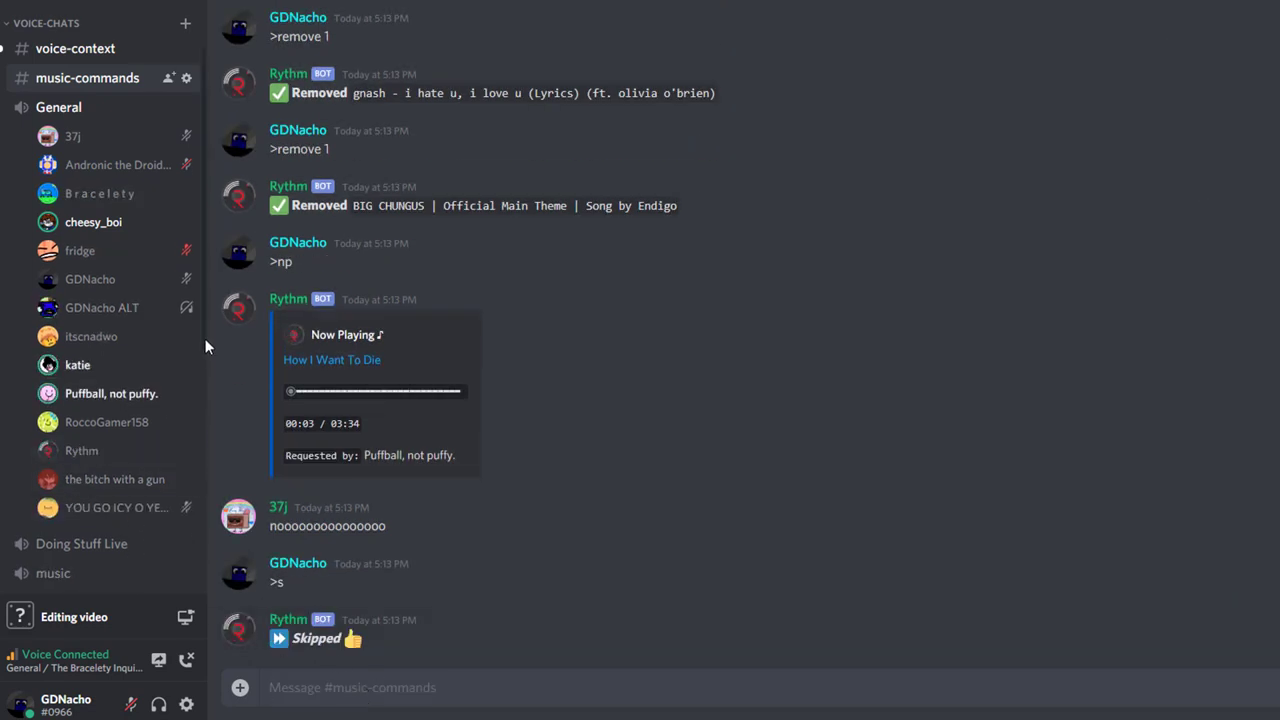
pyautogui.scroll(2, 204, 338)
pyautogui.write('>p big')
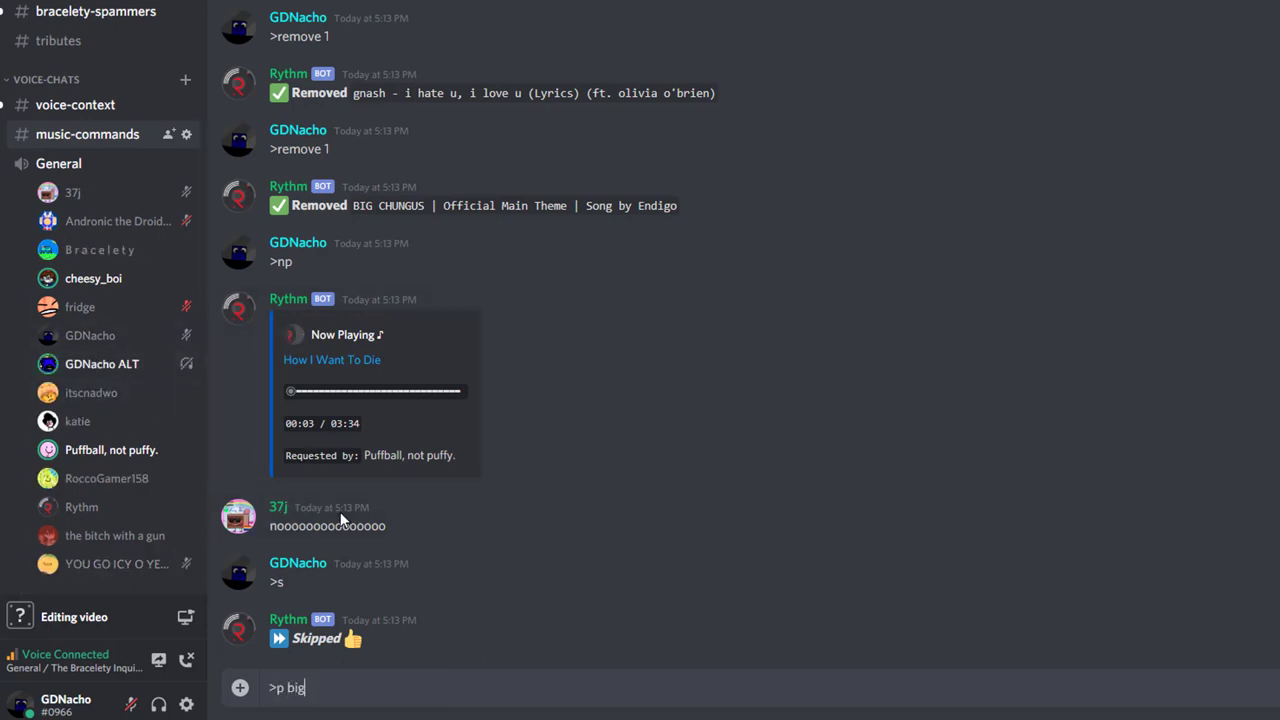
pyautogui.write('chungus theme')
pyautogui.press('Return')
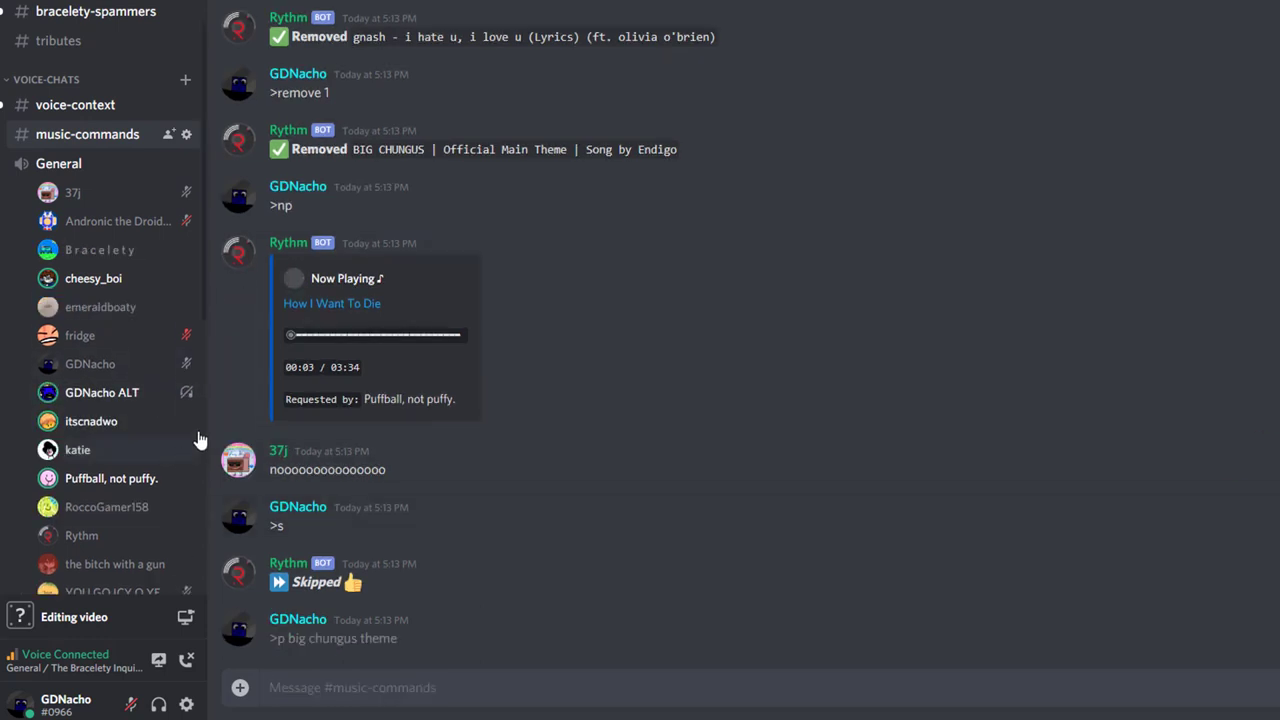
pyautogui.scroll(-1, 205, 298)
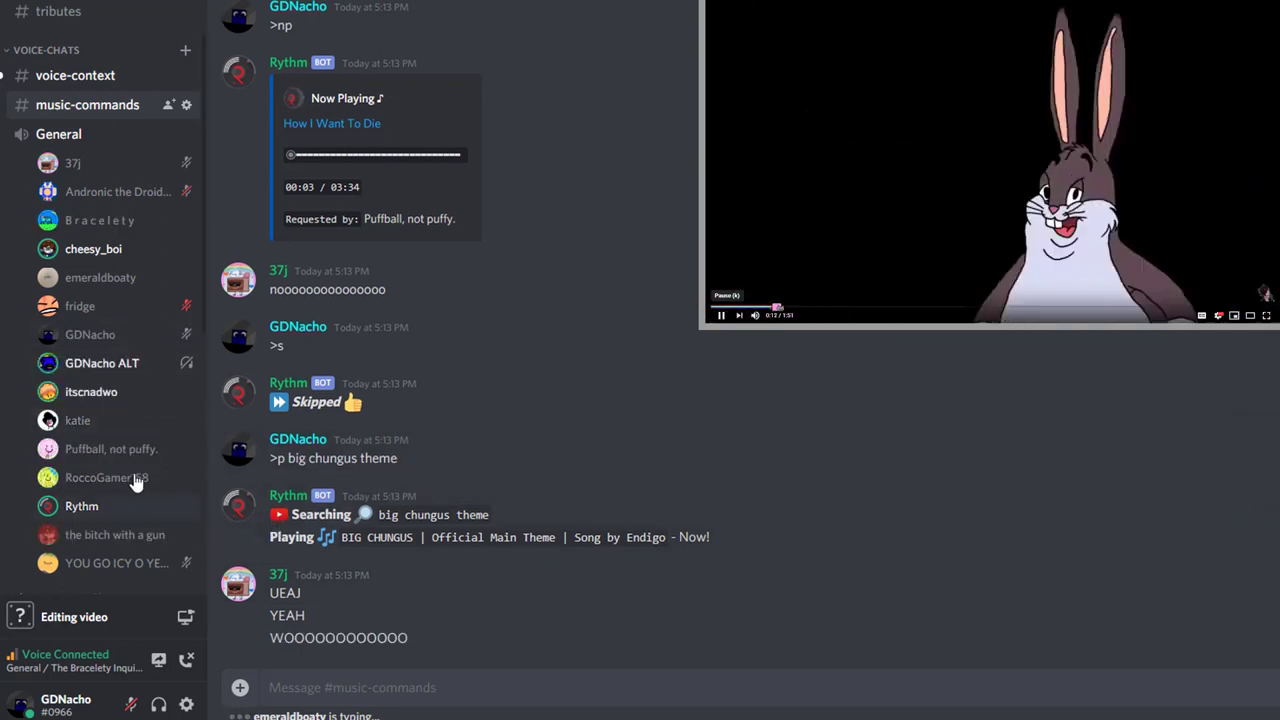
# - Dismiss Rythm's member menu and send 'big chungus' in the chat
pyautogui.rightClick(108, 512)
pyautogui.click(459, 463)
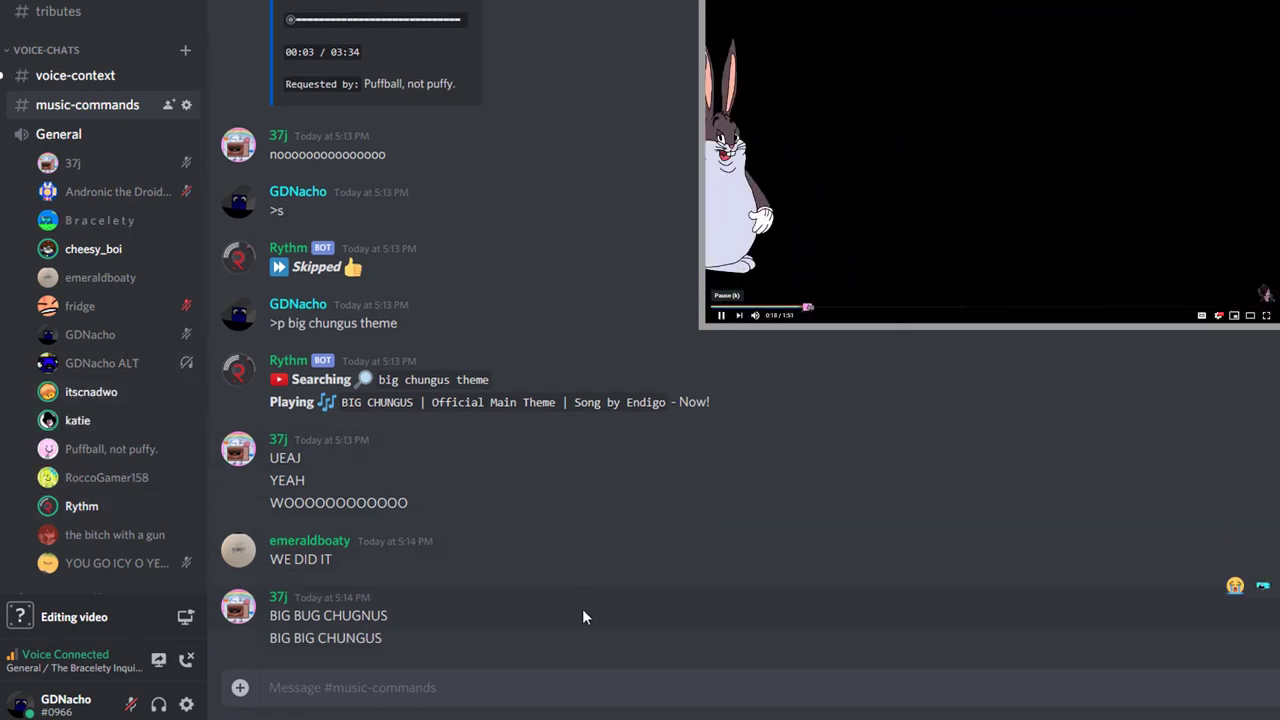
pyautogui.click(443, 686)
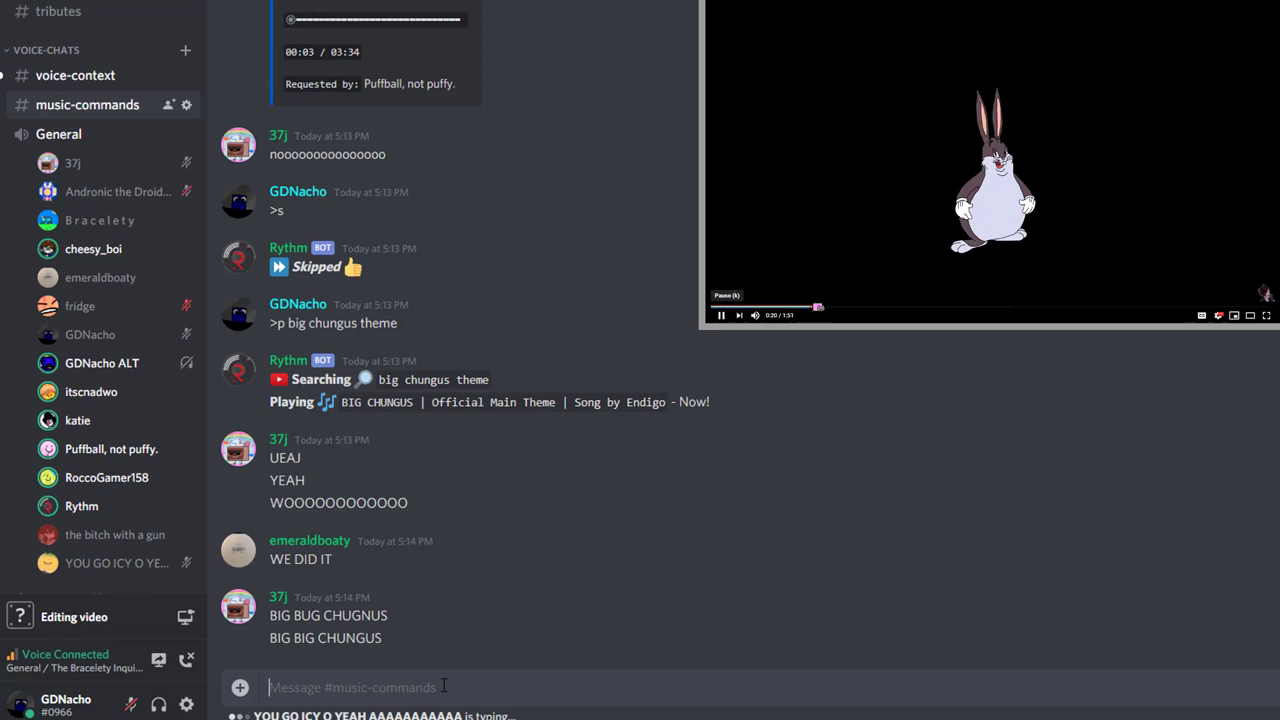
pyautogui.write('big chungus')
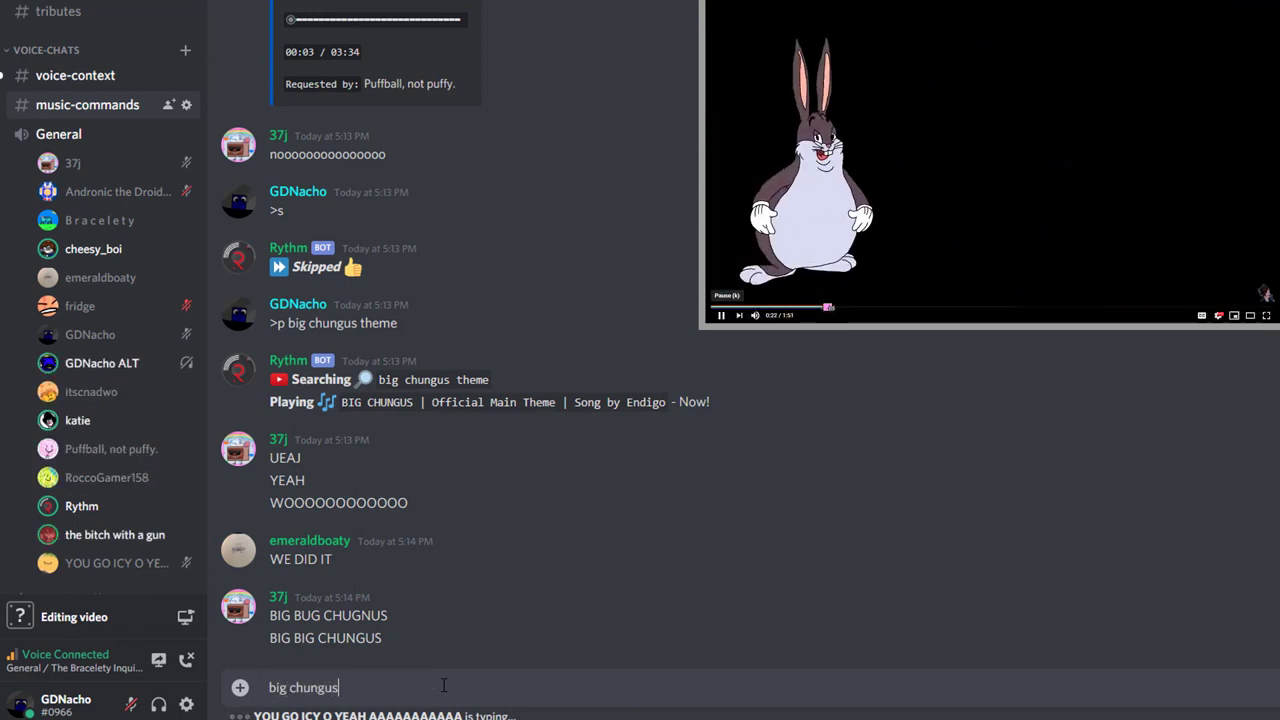
pyautogui.press('Return')
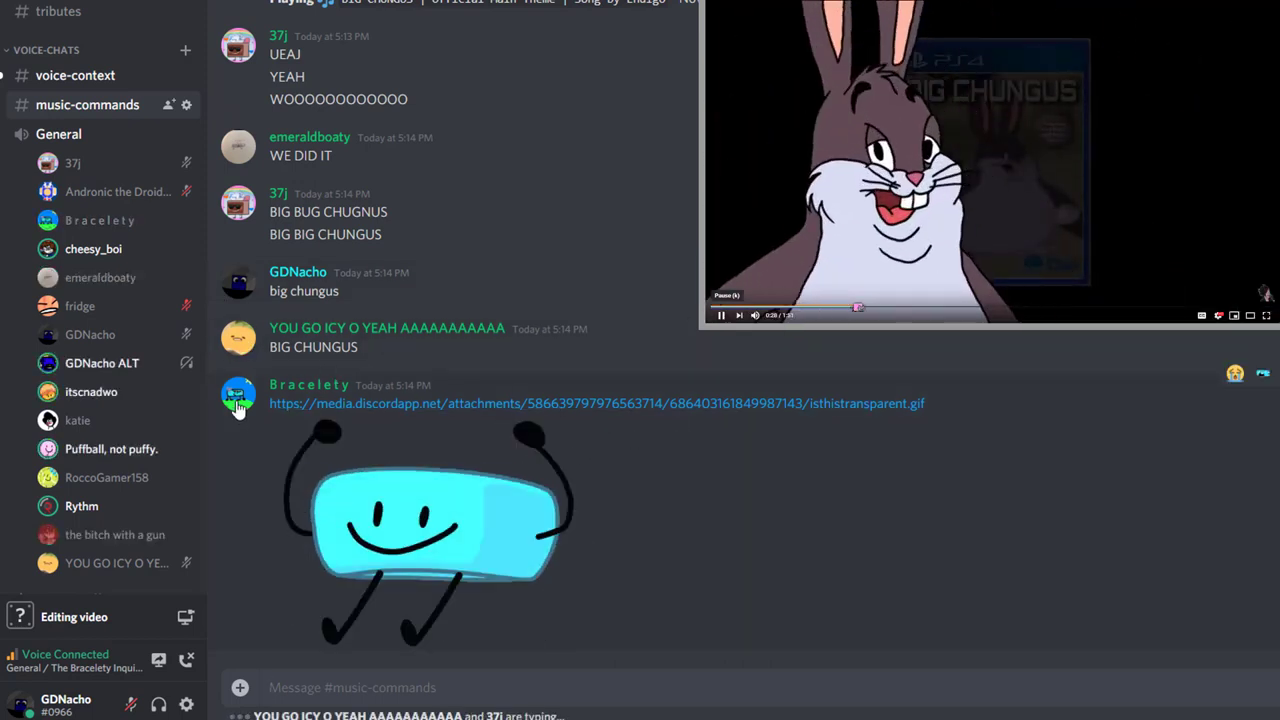
# - Close the reaction emoji picker, then begin deleting the General voice channel from its settings
pyautogui.click(1235, 373)
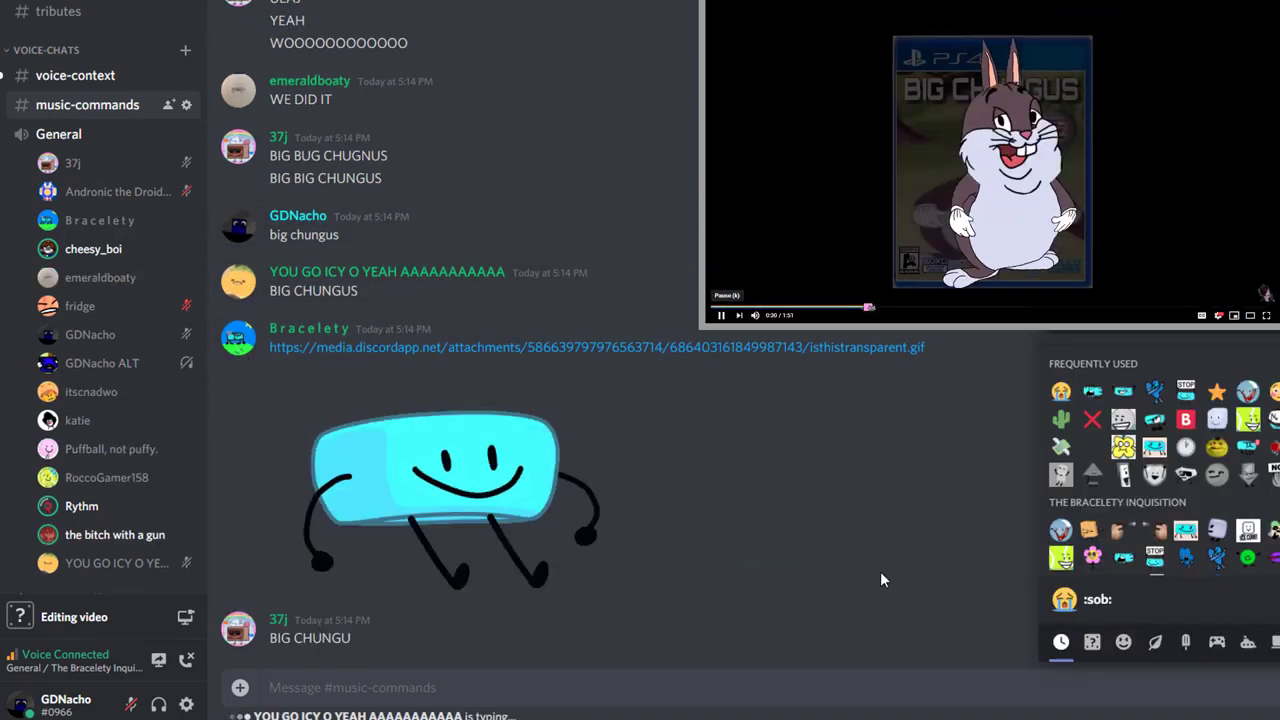
pyautogui.click(880, 571)
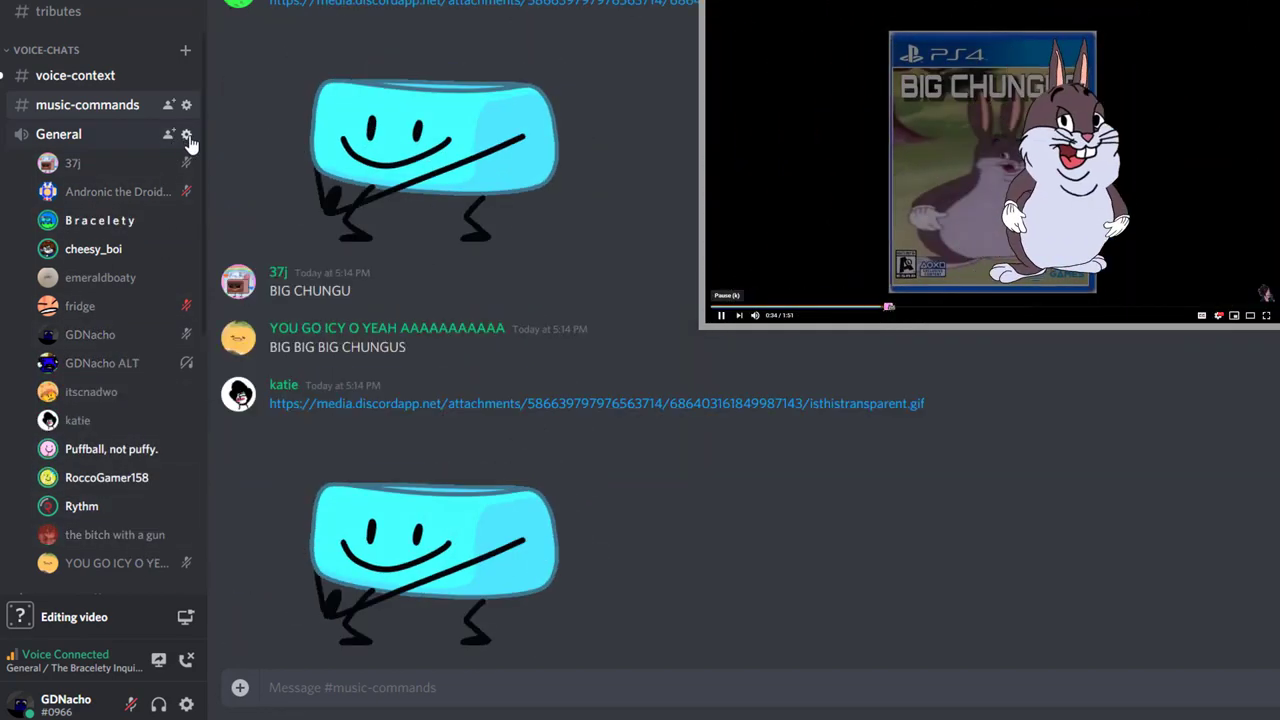
pyautogui.click(186, 134)
pyautogui.click(651, 357)
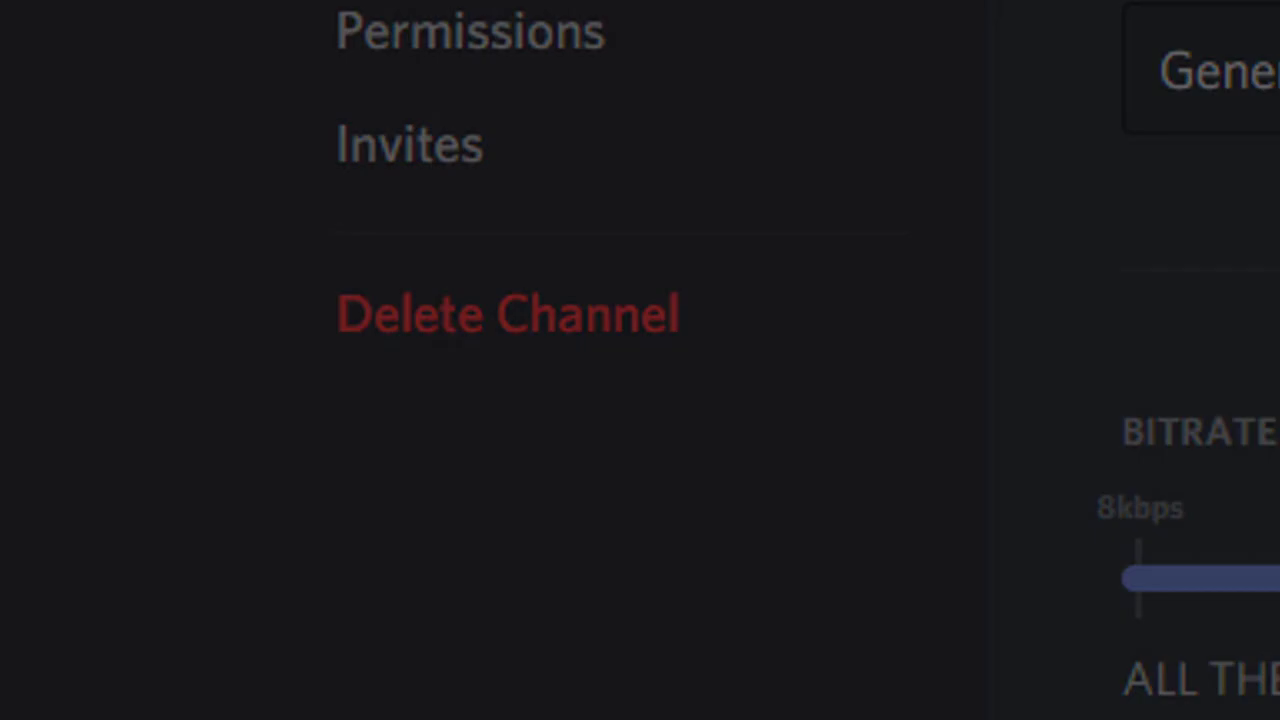